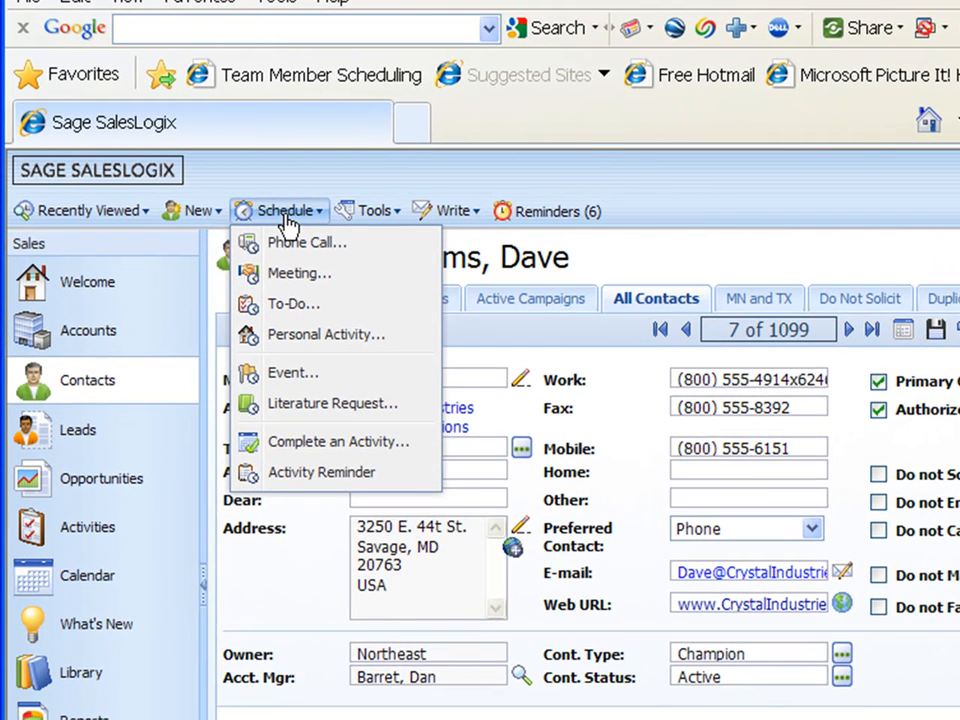
Step: Schedule a new literature request for the open contact and enter the description "Literature Request"
{"action": "left_click", "coordinate": [300, 408]}
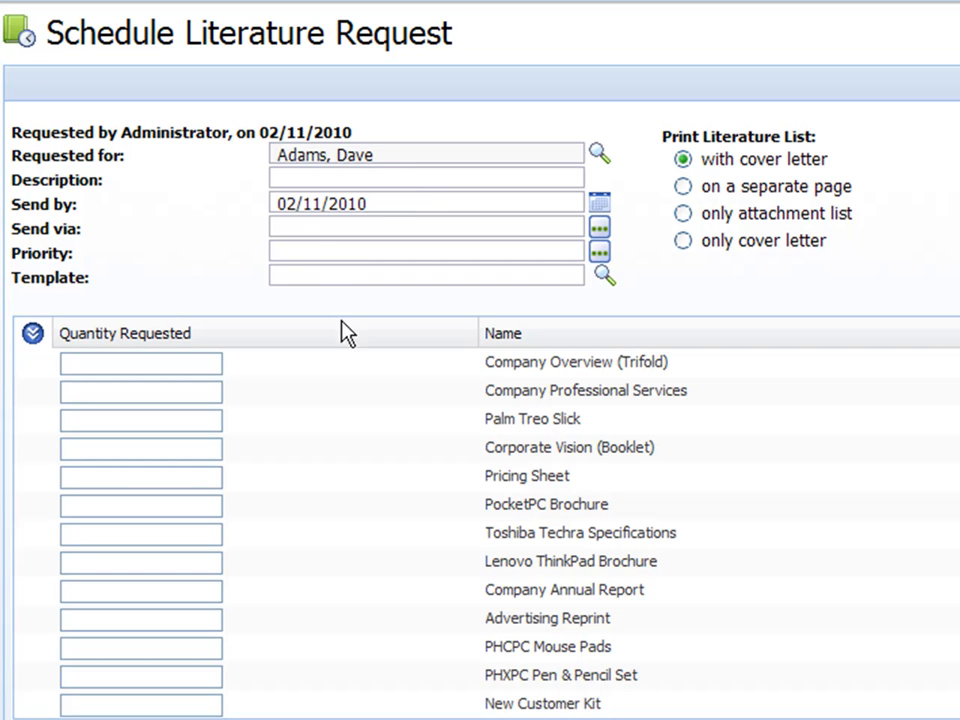
{"action": "left_click", "coordinate": [300, 180]}
{"action": "type", "text": "LIt"}
{"action": "key", "text": "BackSpace"}
{"action": "key", "text": "BackSpace"}
{"action": "type", "text": "iterature "}
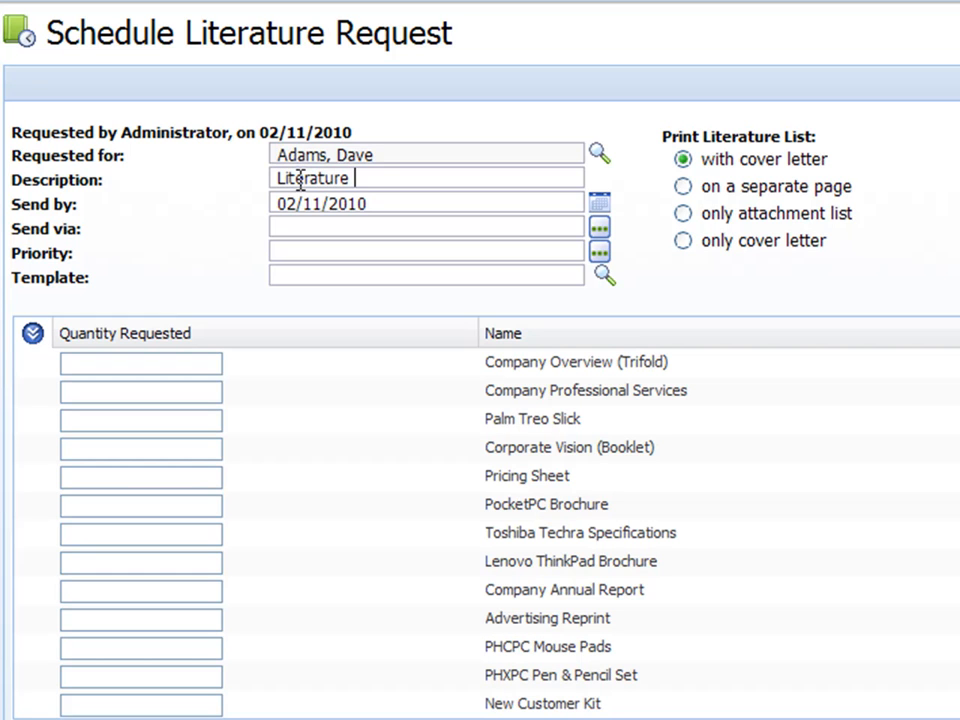
{"action": "type", "text": "Request"}
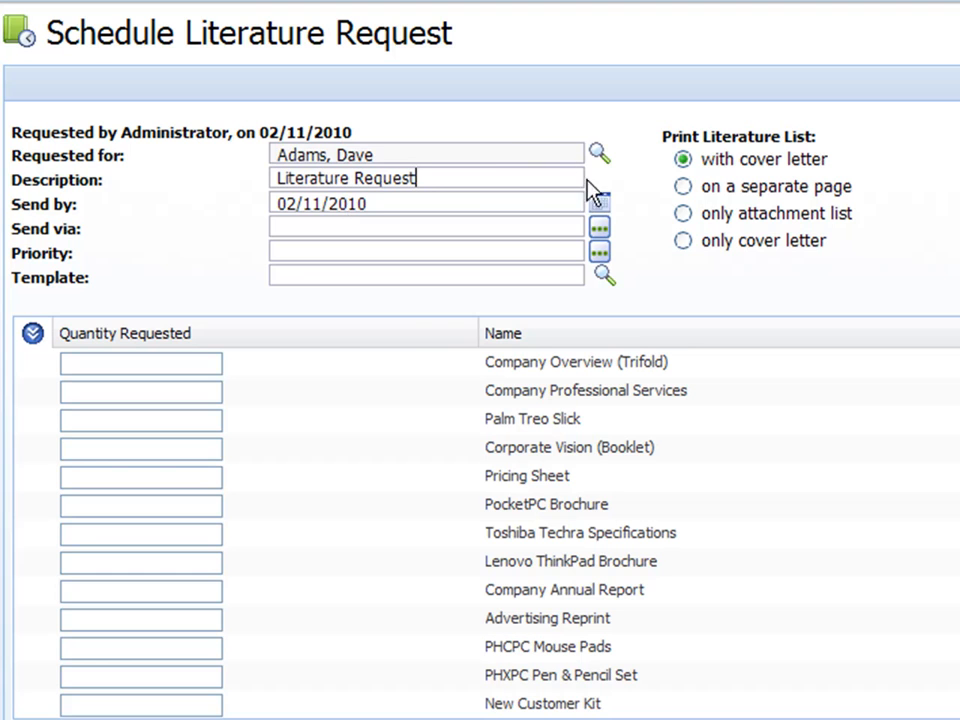
Step: Set the request's send-by date to 02/12/2010
{"action": "left_click", "coordinate": [601, 207]}
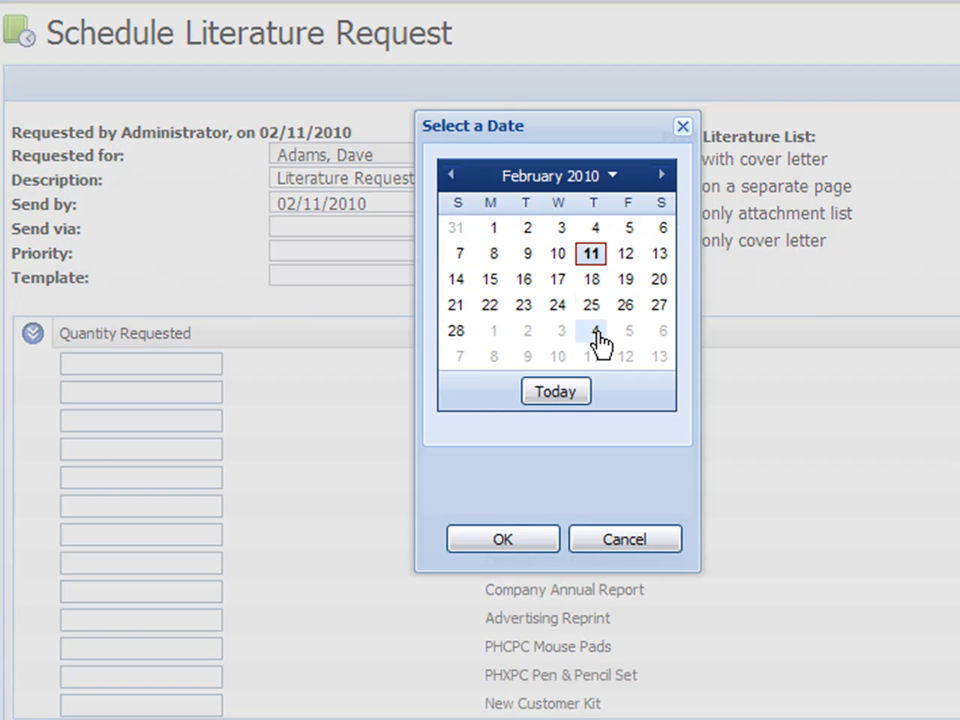
{"action": "left_click", "coordinate": [630, 254]}
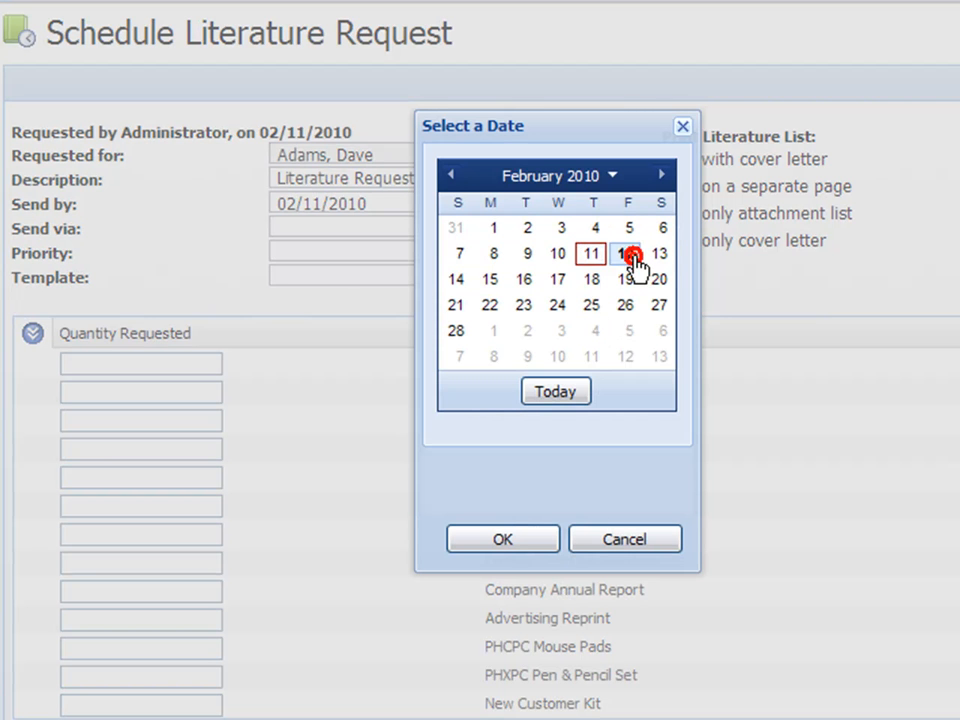
{"action": "left_click", "coordinate": [494, 540]}
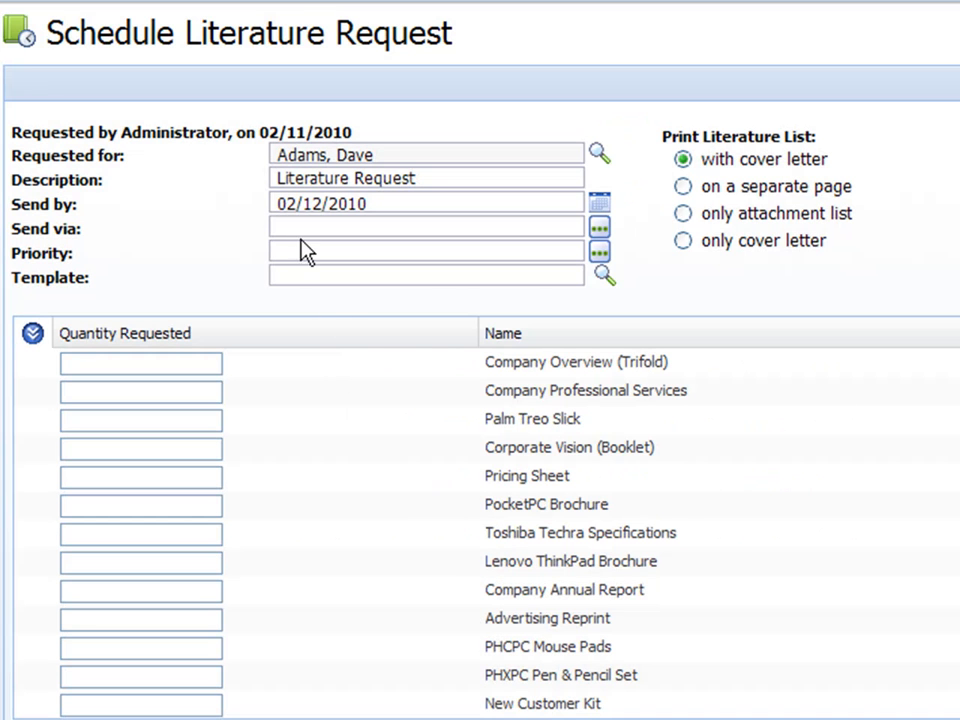
Step: Set the literature request to be sent via USPS with Medium priority
{"action": "left_click", "coordinate": [599, 229]}
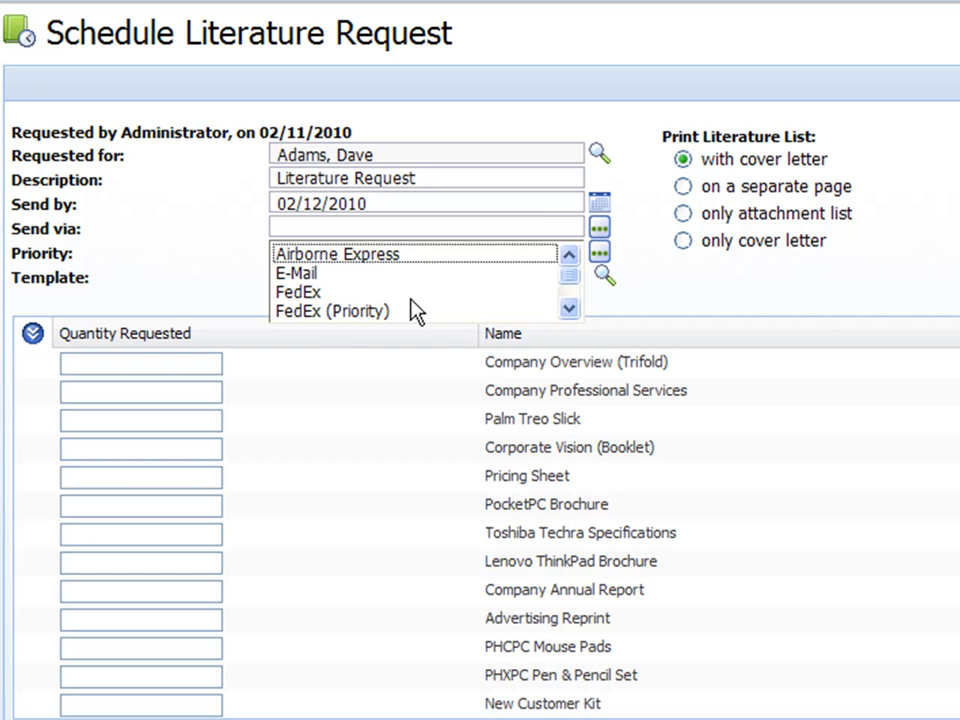
{"action": "left_click", "coordinate": [569, 310]}
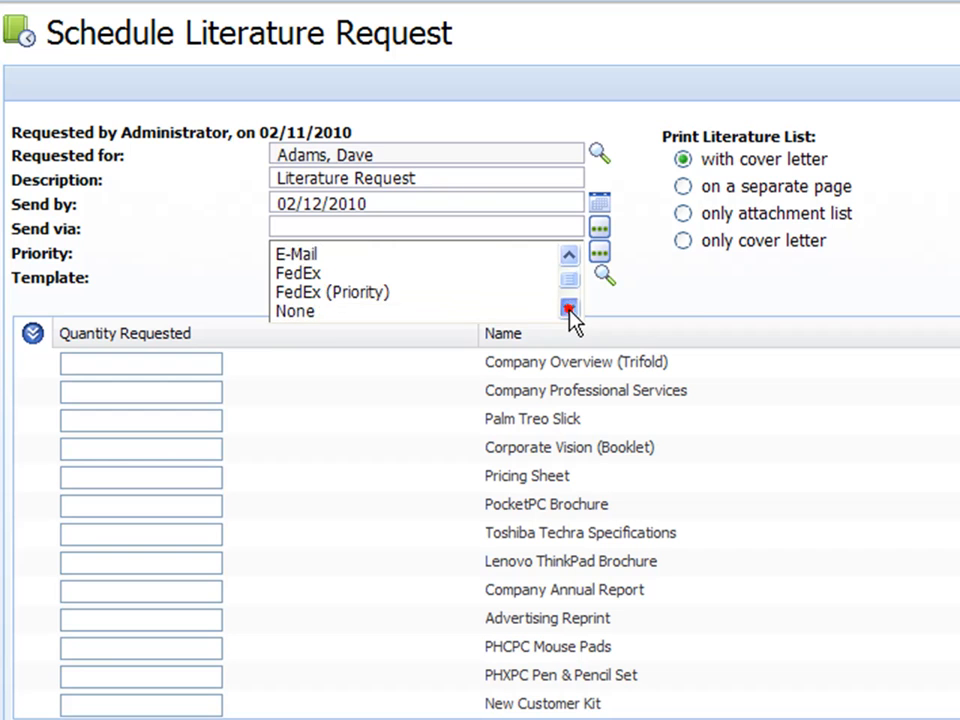
{"action": "left_click", "coordinate": [569, 310]}
{"action": "left_click", "coordinate": [569, 310]}
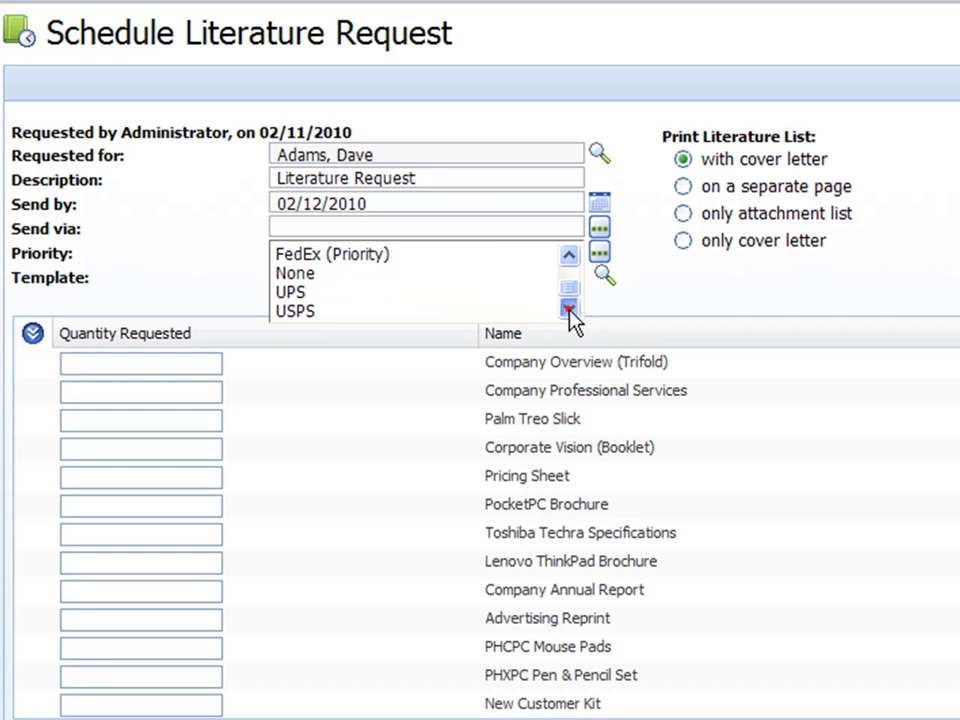
{"action": "left_click", "coordinate": [304, 311]}
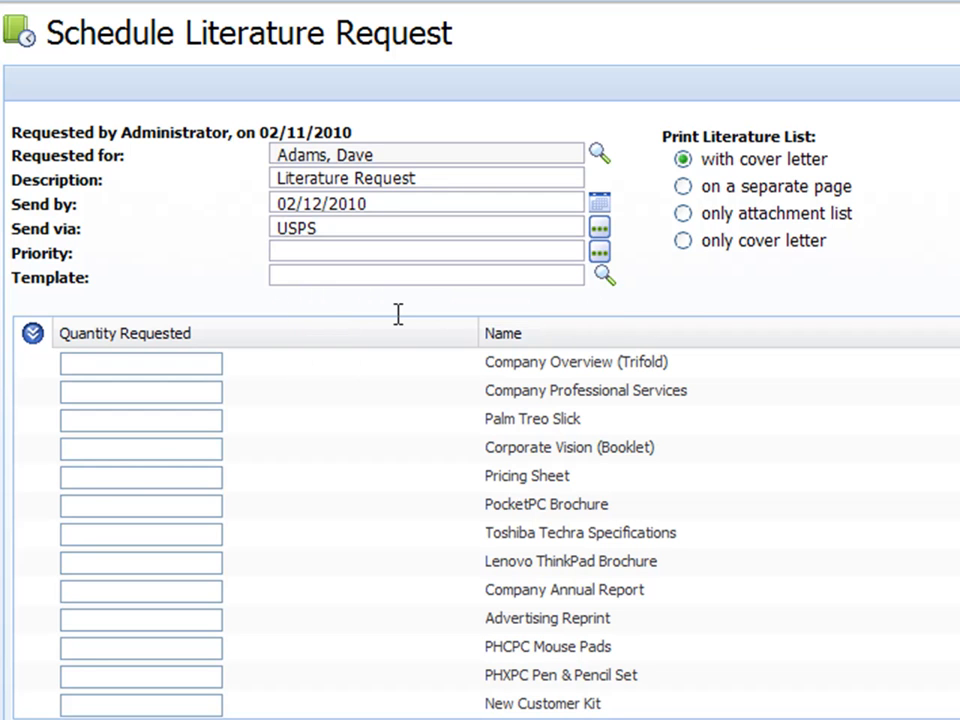
{"action": "left_click", "coordinate": [600, 256]}
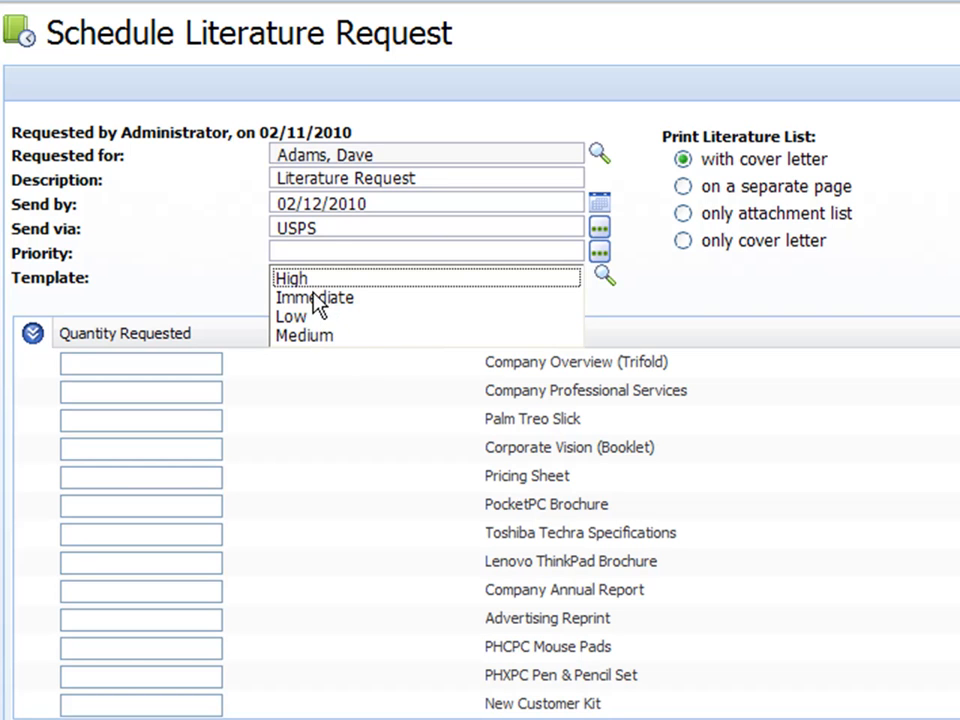
{"action": "left_click", "coordinate": [281, 337]}
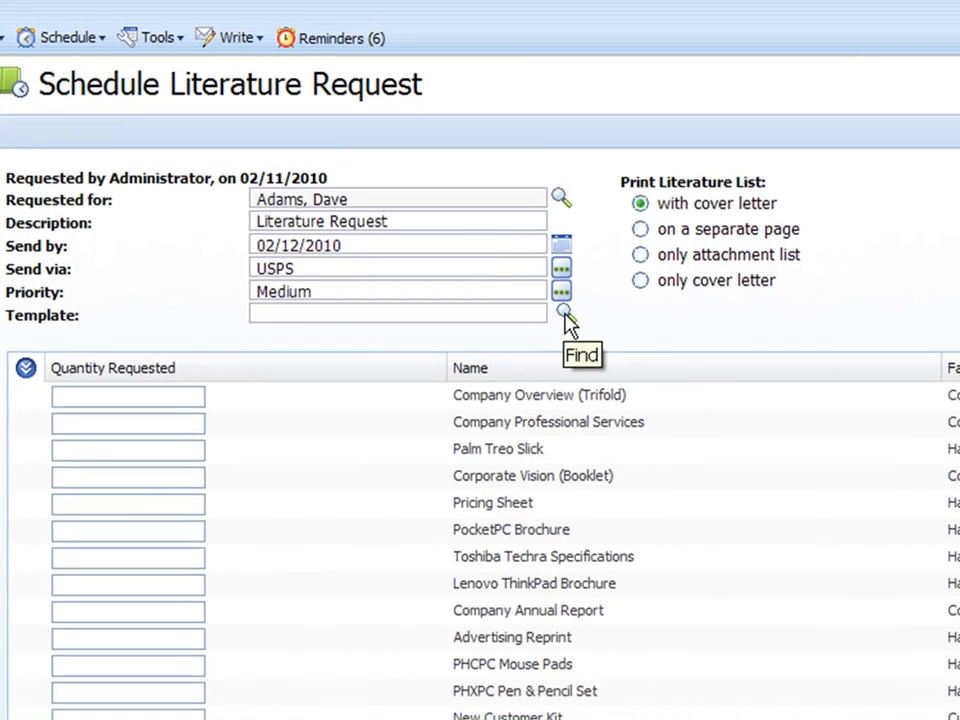
Step: Choose the personal letter template Company Information and set the literature list to print on a separate page
{"action": "left_click", "coordinate": [564, 315]}
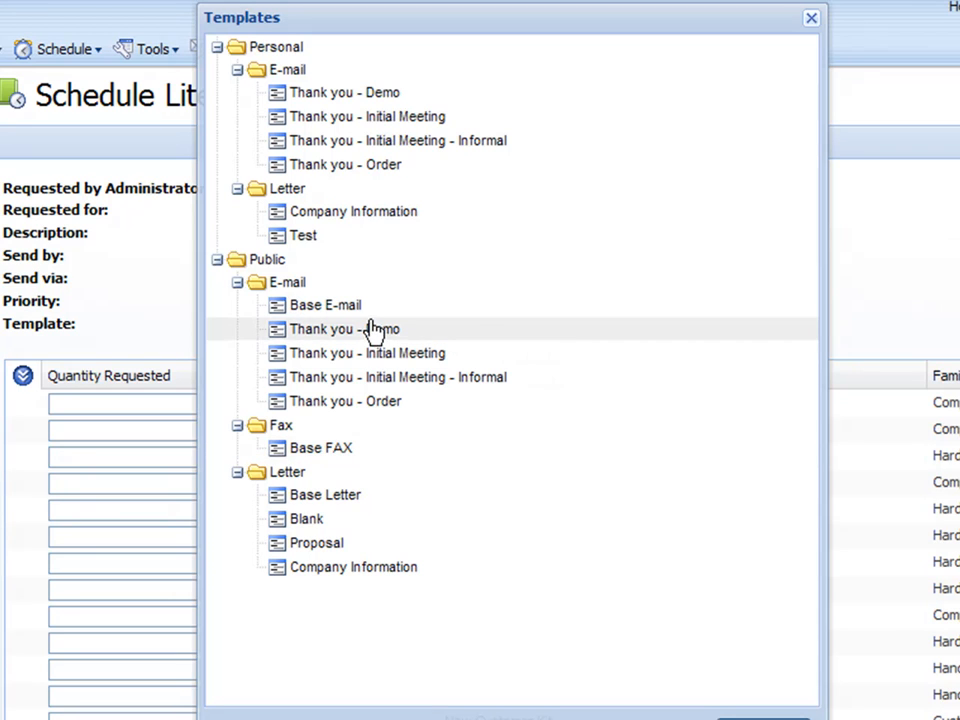
{"action": "double_click", "coordinate": [318, 212]}
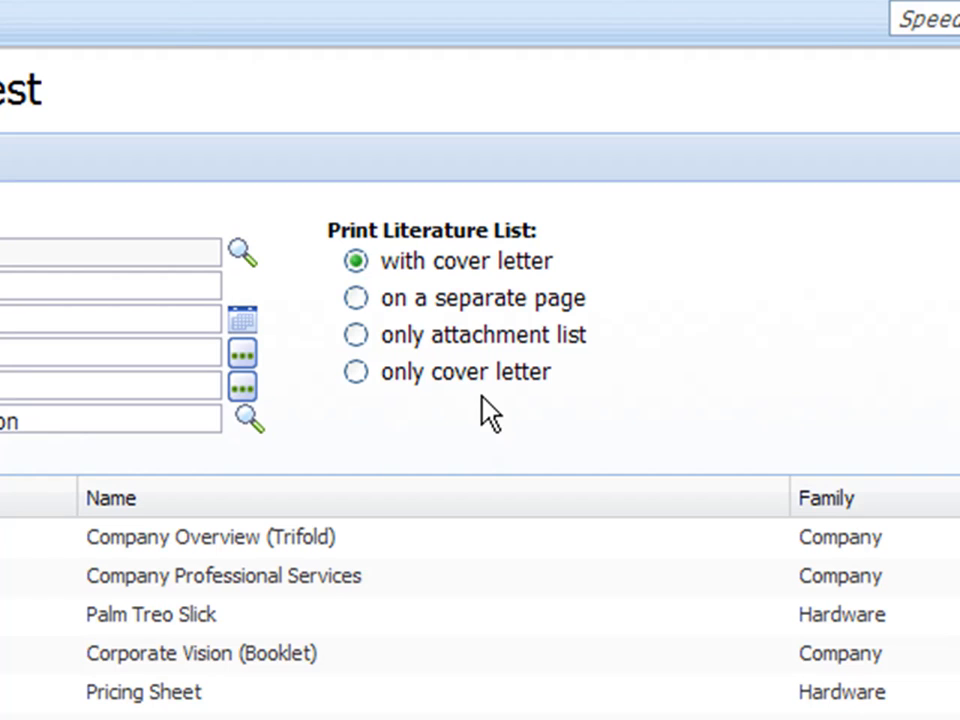
{"action": "left_click", "coordinate": [355, 298]}
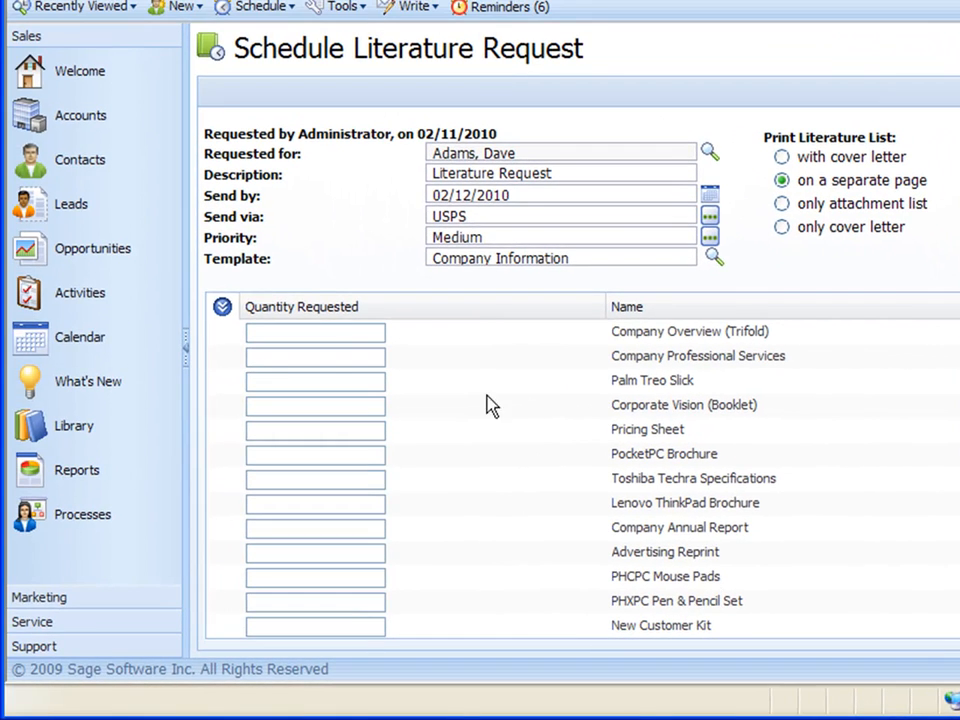
Step: Request a quantity of 1 each for Company Overview (Trifold), Corporate Vision (Booklet), Pricing Sheet and PHXPC Pen & Pencil Set
{"action": "left_click", "coordinate": [297, 333]}
{"action": "type", "text": "1"}
{"action": "left_click", "coordinate": [324, 405]}
{"action": "type", "text": "1"}
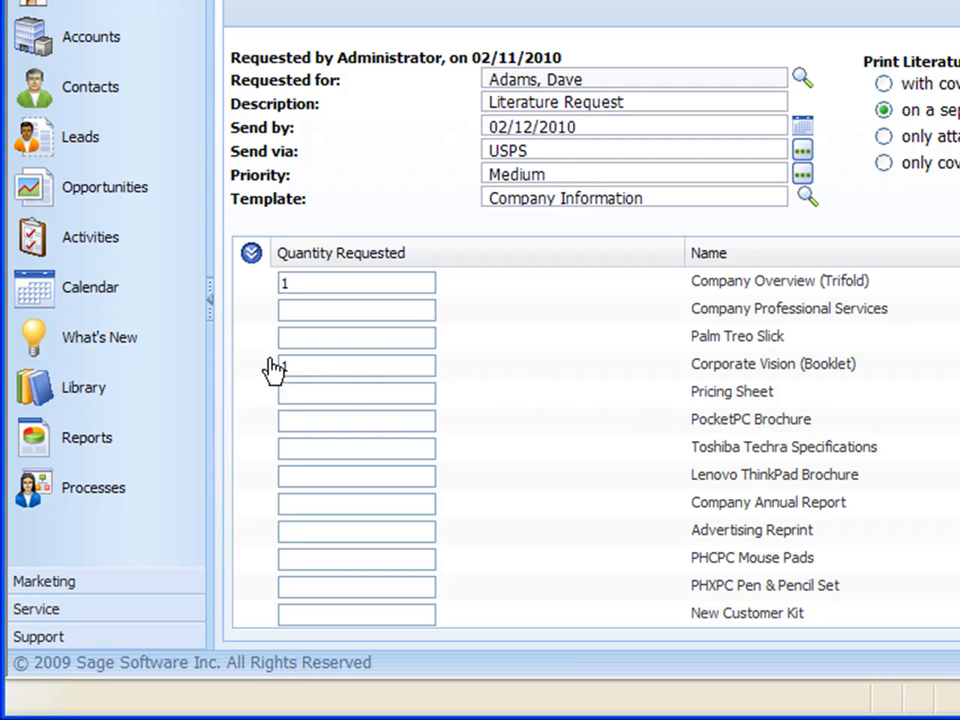
{"action": "left_click", "coordinate": [349, 393]}
{"action": "type", "text": "1"}
{"action": "left_click", "coordinate": [336, 579]}
{"action": "type", "text": "1"}
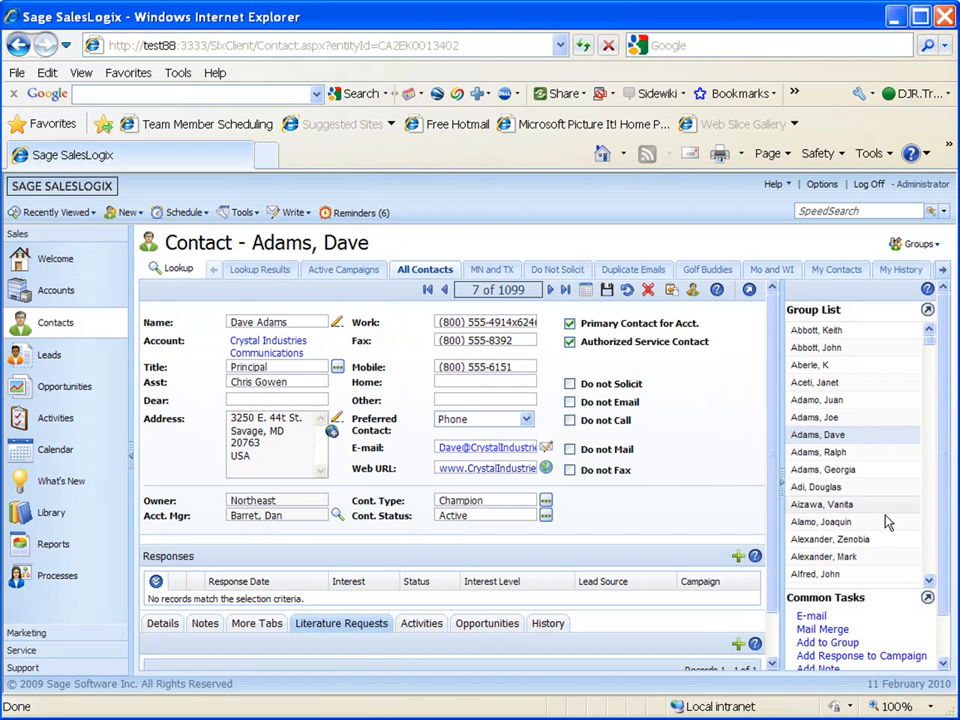
Step: Look through the contact's common tasks and the lower part of the contact record
{"action": "left_click_drag", "start_coordinate": [951, 527], "coordinate": [949, 564]}
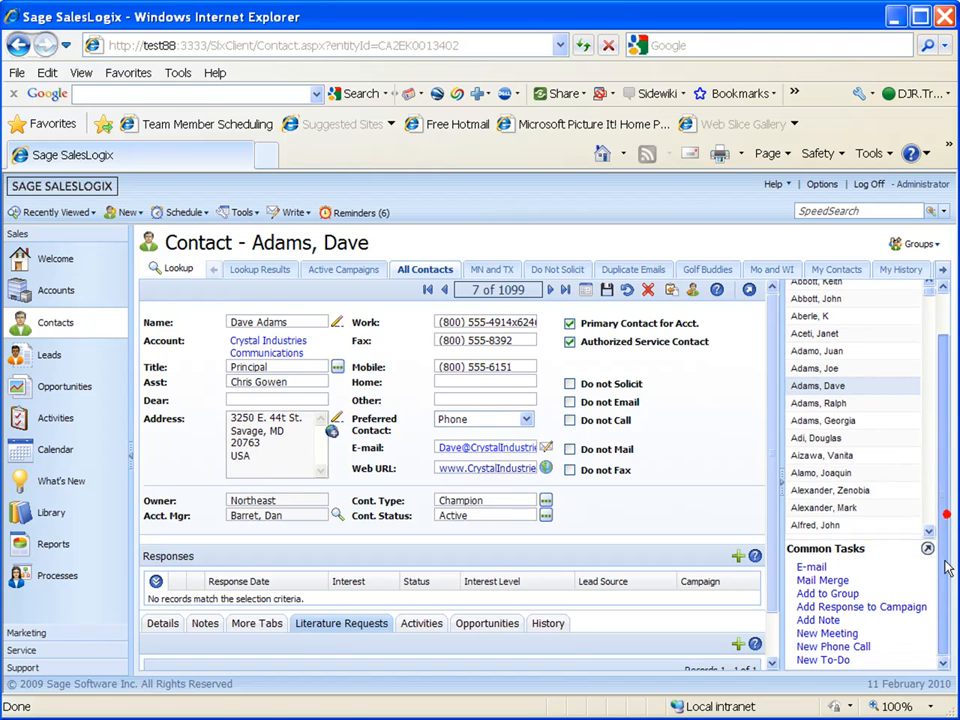
{"action": "scroll", "coordinate": [775, 540], "scroll_direction": "down", "scroll_amount": 2}
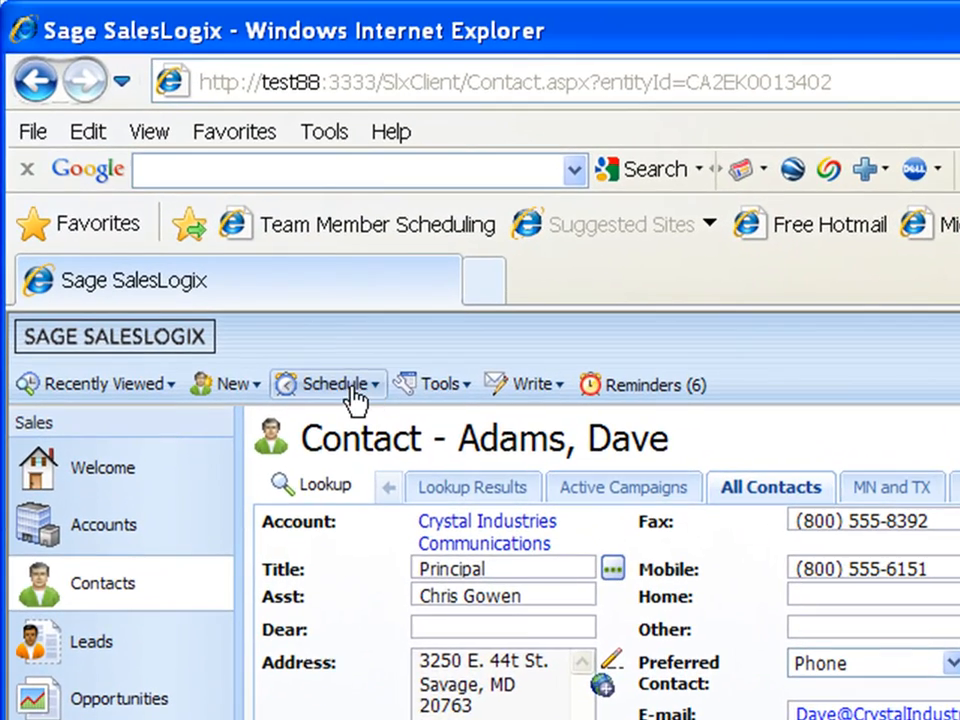
Step: Open another blank literature request for the same contact
{"action": "left_click", "coordinate": [351, 388]}
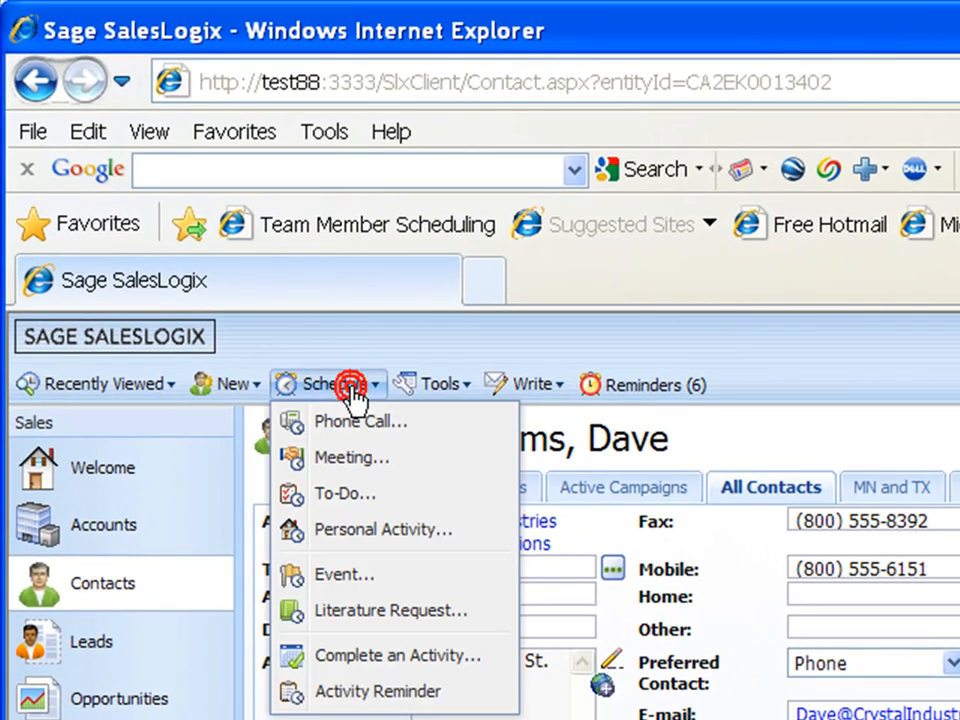
{"action": "left_click", "coordinate": [399, 612]}
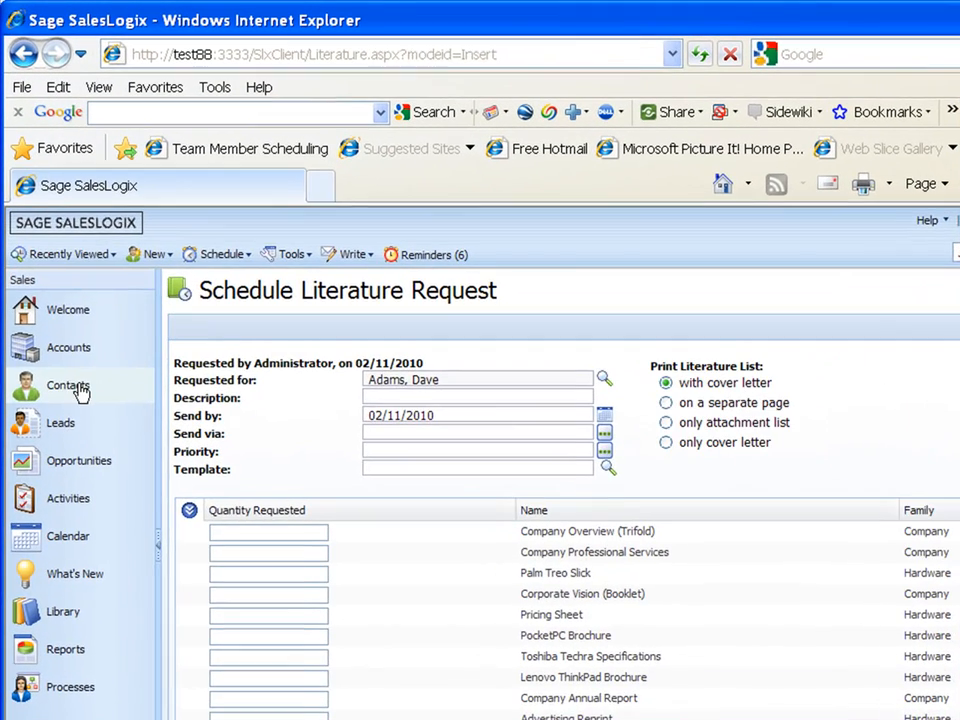
Step: Return to the contact record and examine its Literature Requests list
{"action": "left_click", "coordinate": [61, 321]}
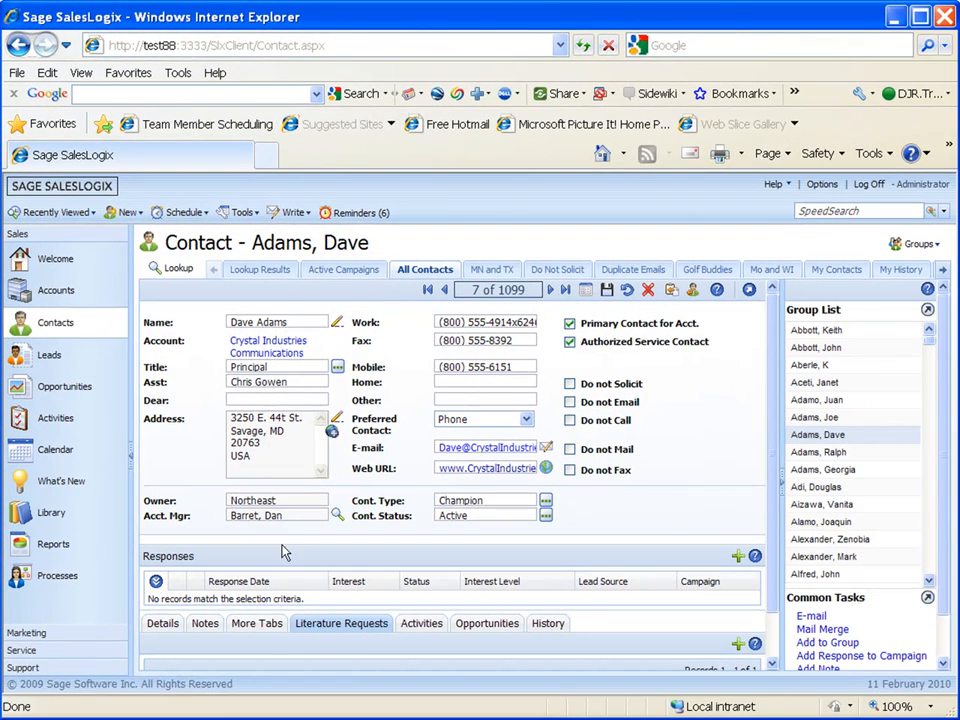
{"action": "left_click", "coordinate": [772, 581]}
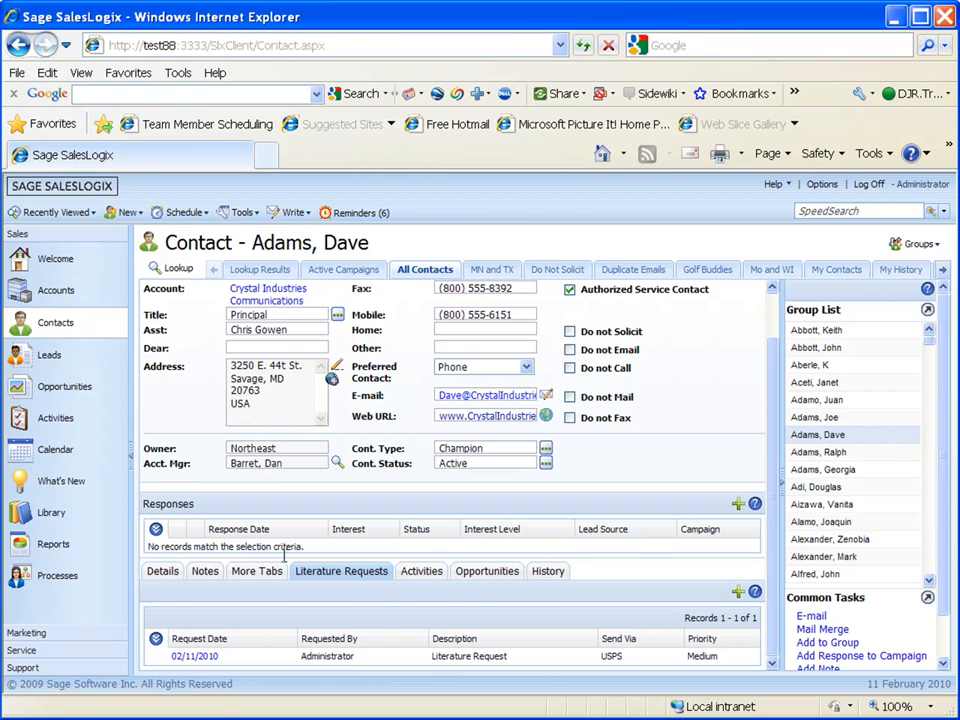